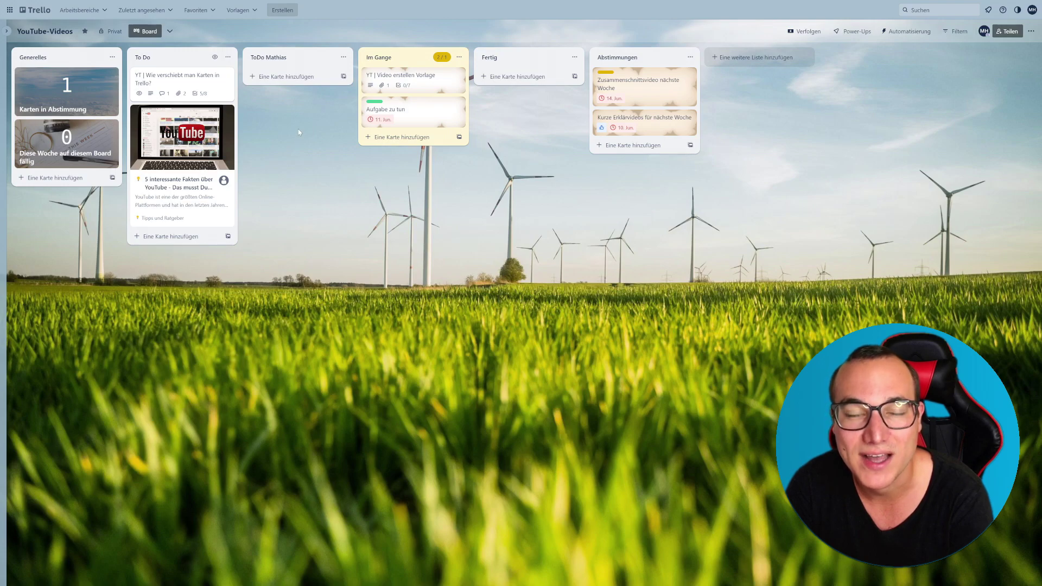
Step: Try moving the card "YT | Wie verschiebt man Karten in Trello?" to the member's personal ToDo list, and return it to To Do
{"action": "left_click_drag", "start_coordinate": [167, 83], "coordinate": [299, 84]}
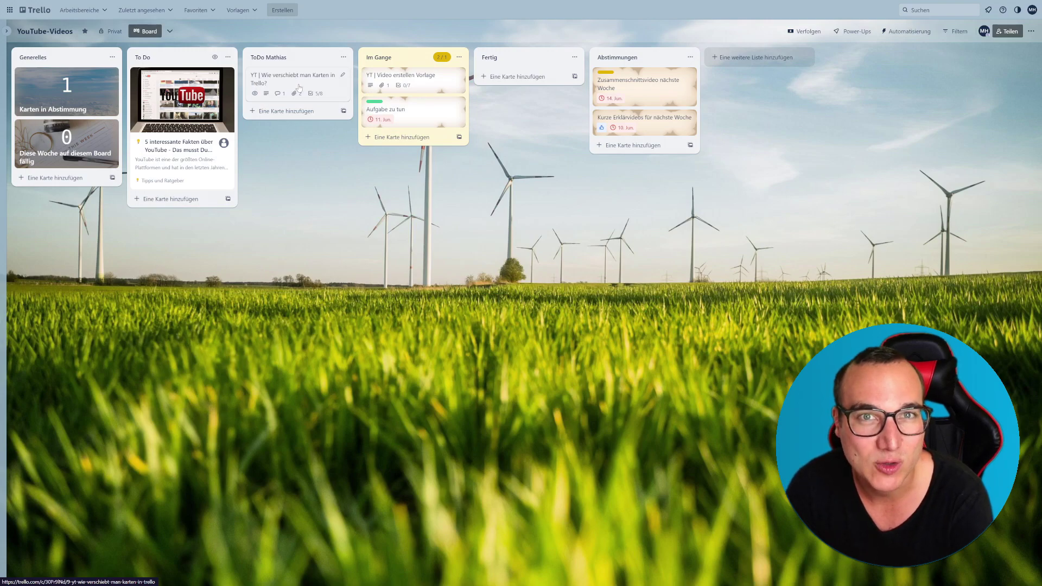
{"action": "left_click", "coordinate": [299, 87]}
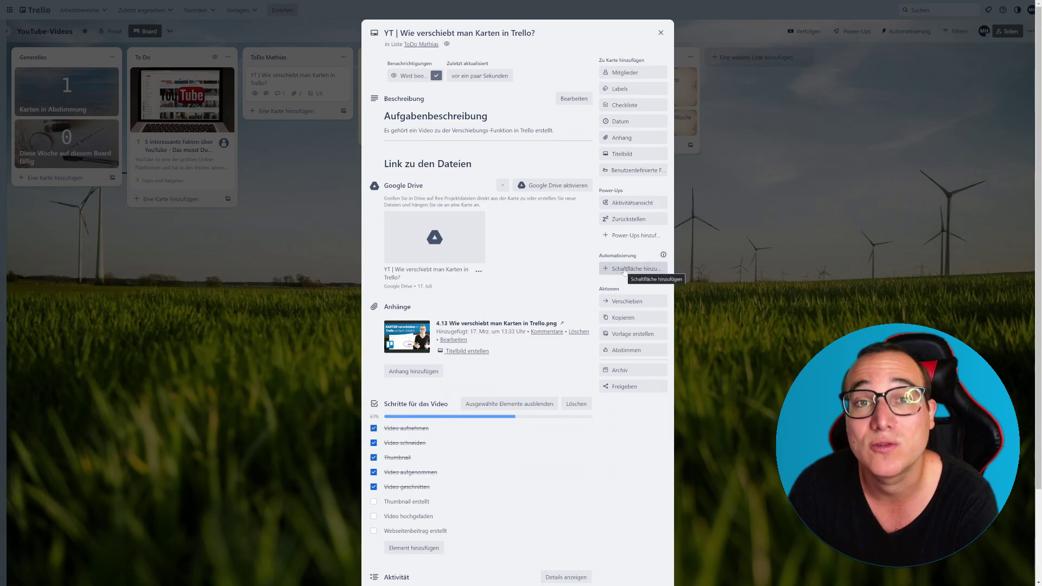
{"action": "left_click", "coordinate": [766, 182]}
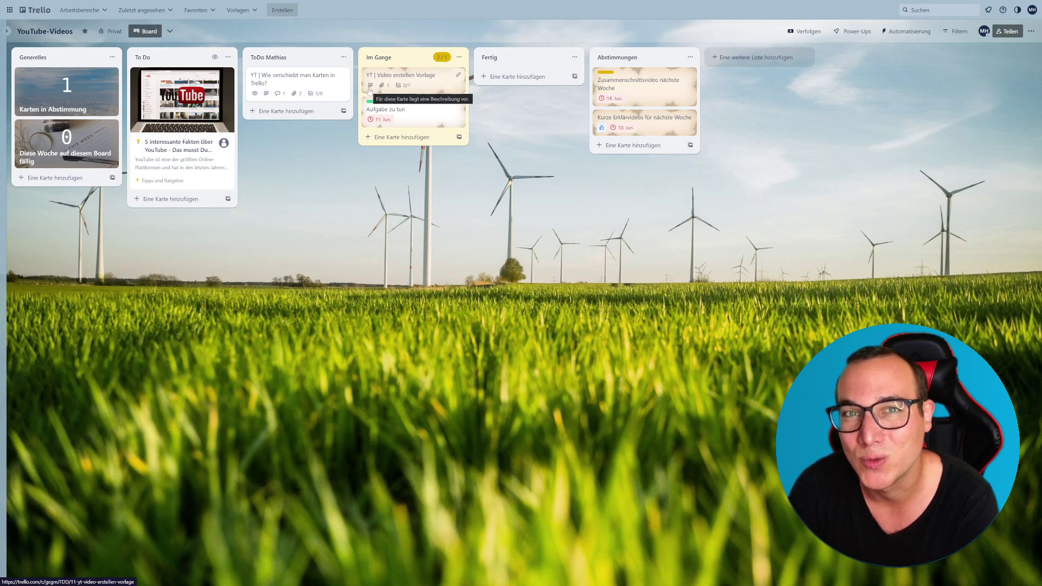
{"action": "left_click_drag", "start_coordinate": [293, 81], "coordinate": [193, 86]}
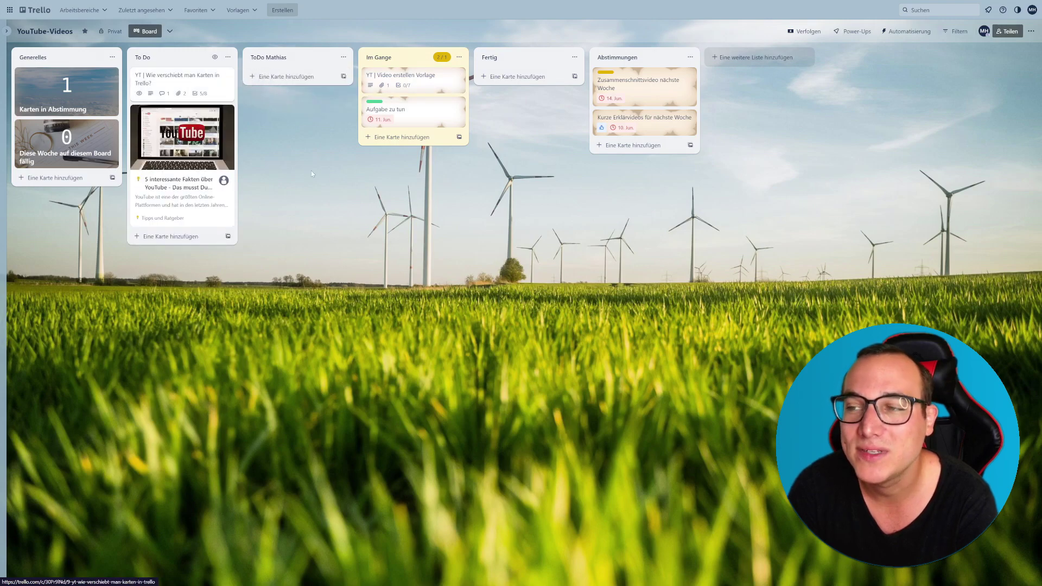
Step: Start creating a new card button in the board's automation settings
{"action": "left_click", "coordinate": [897, 33]}
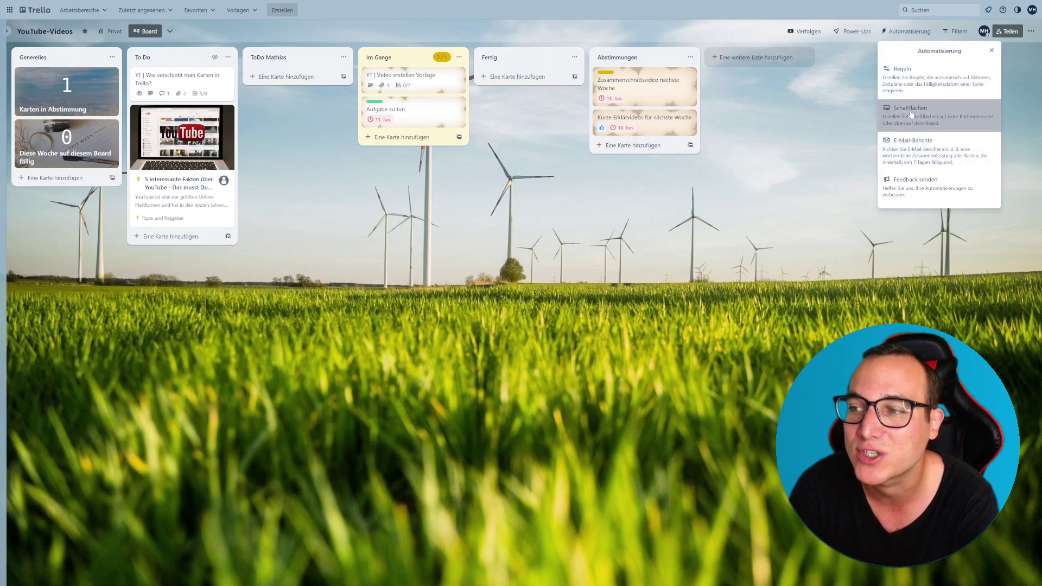
{"action": "left_click", "coordinate": [930, 114]}
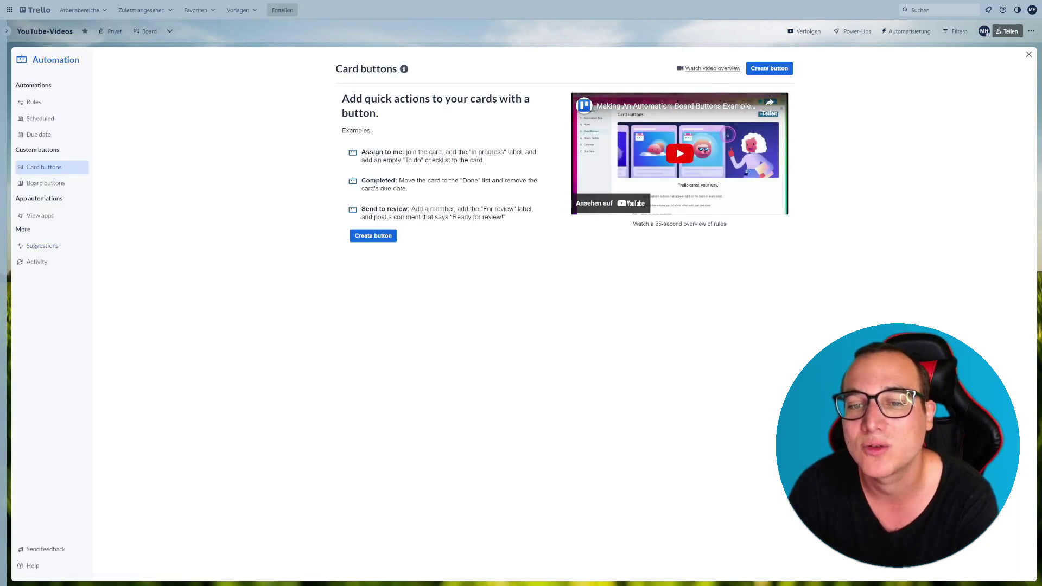
{"action": "left_click_drag", "start_coordinate": [336, 69], "coordinate": [404, 71]}
{"action": "left_click", "coordinate": [400, 74]}
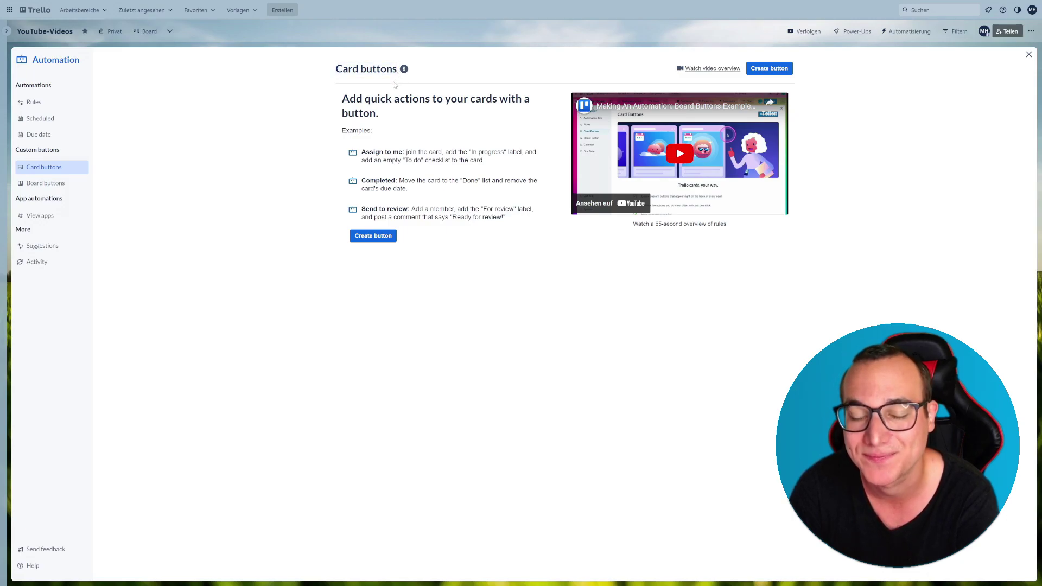
{"action": "left_click", "coordinate": [377, 237]}
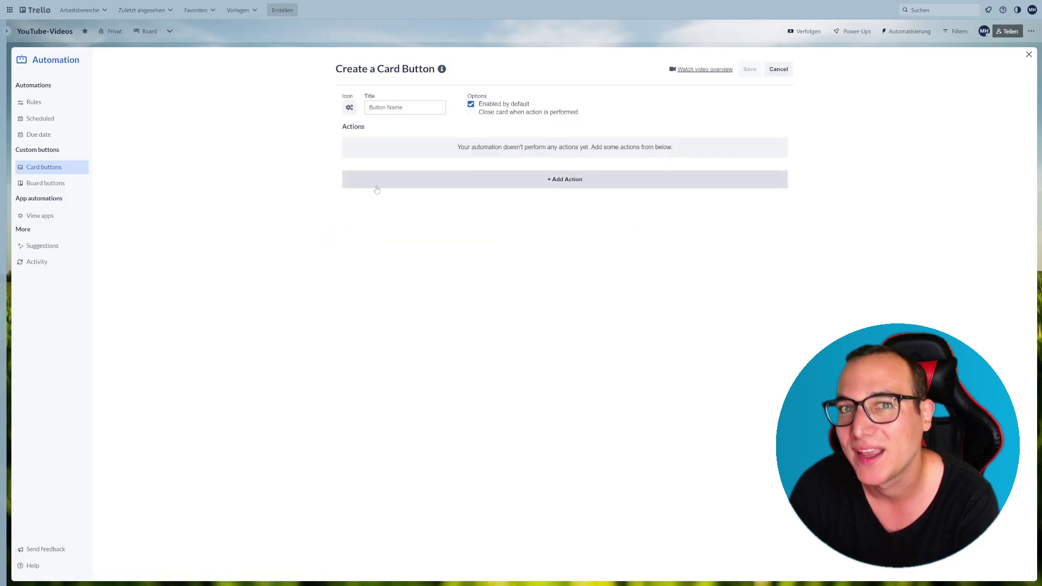
Step: Title the card button with the member's first name followed by "zuordnen" and give it the single-person icon
{"action": "left_click", "coordinate": [405, 107]}
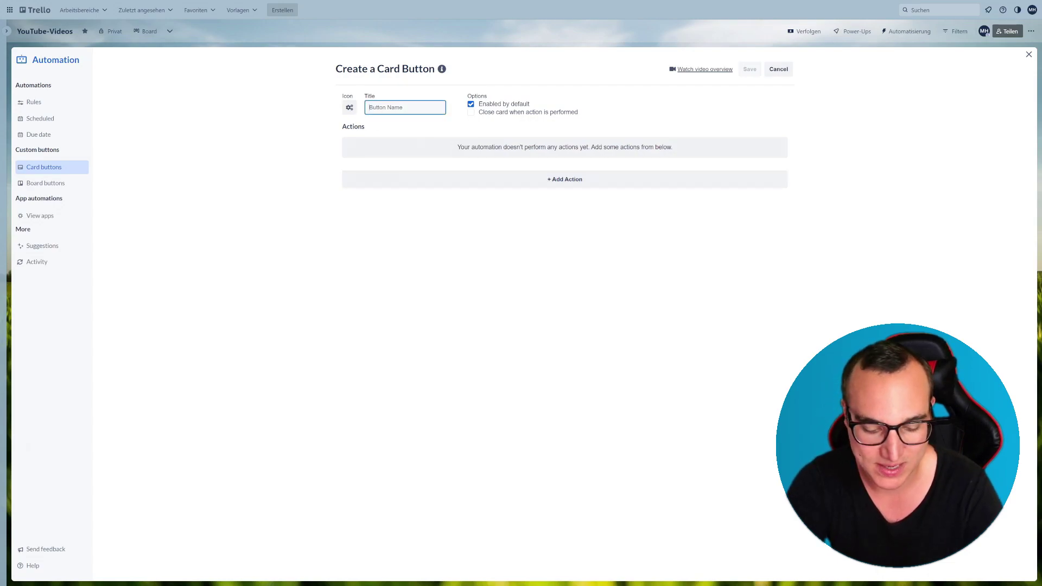
{"action": "type", "text": "Mathias zuordnen"}
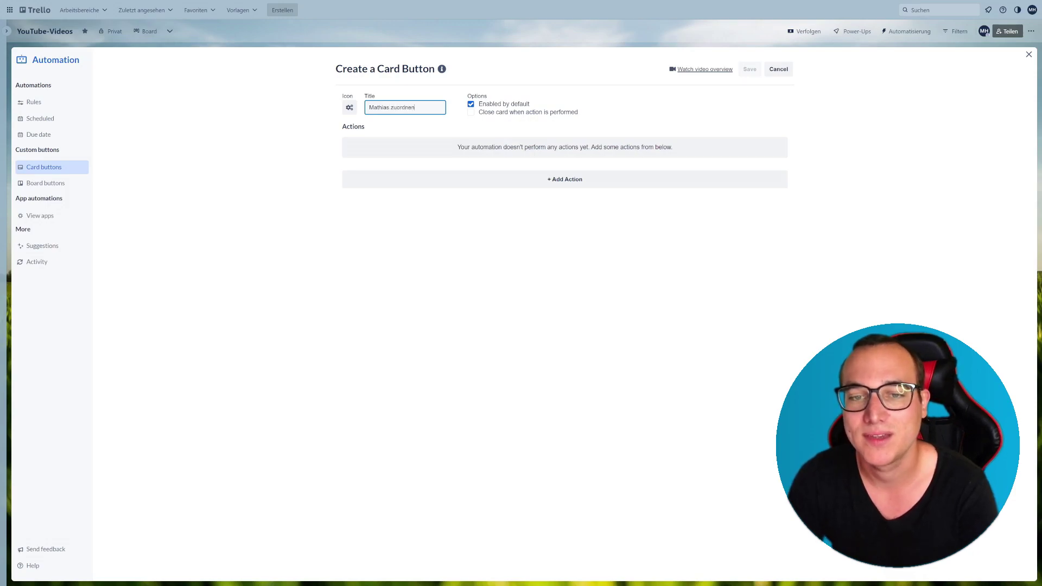
{"action": "left_click", "coordinate": [350, 107]}
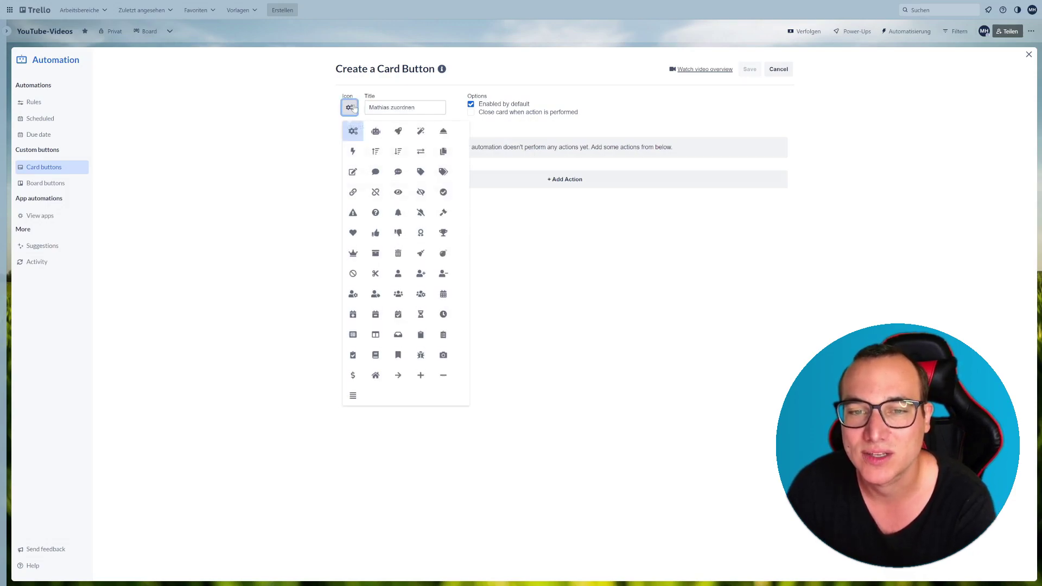
{"action": "left_click", "coordinate": [399, 274]}
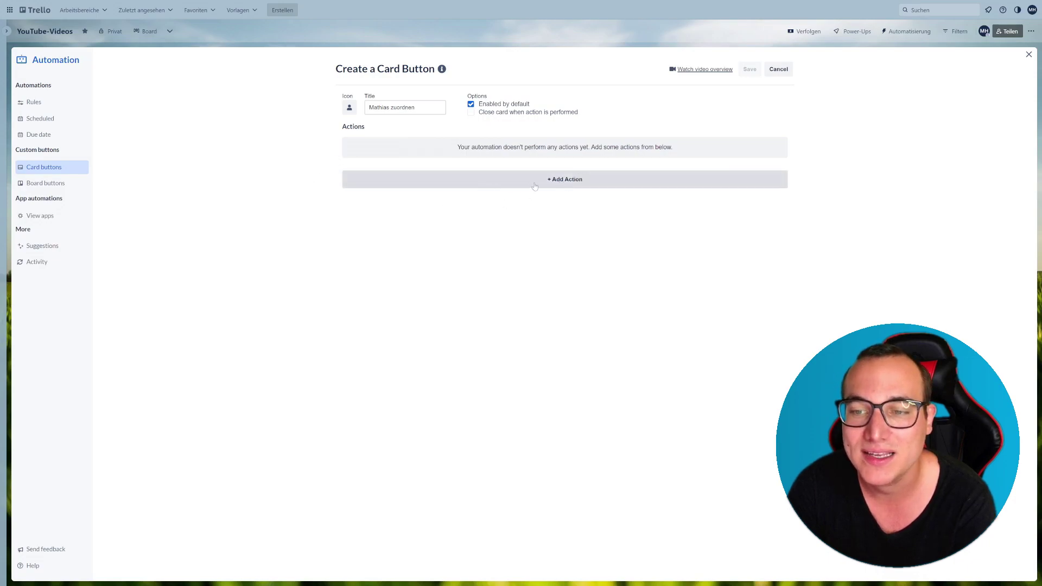
Step: Add an action to the button that moves the card to the top of the member's personal ToDo list
{"action": "left_click", "coordinate": [483, 186]}
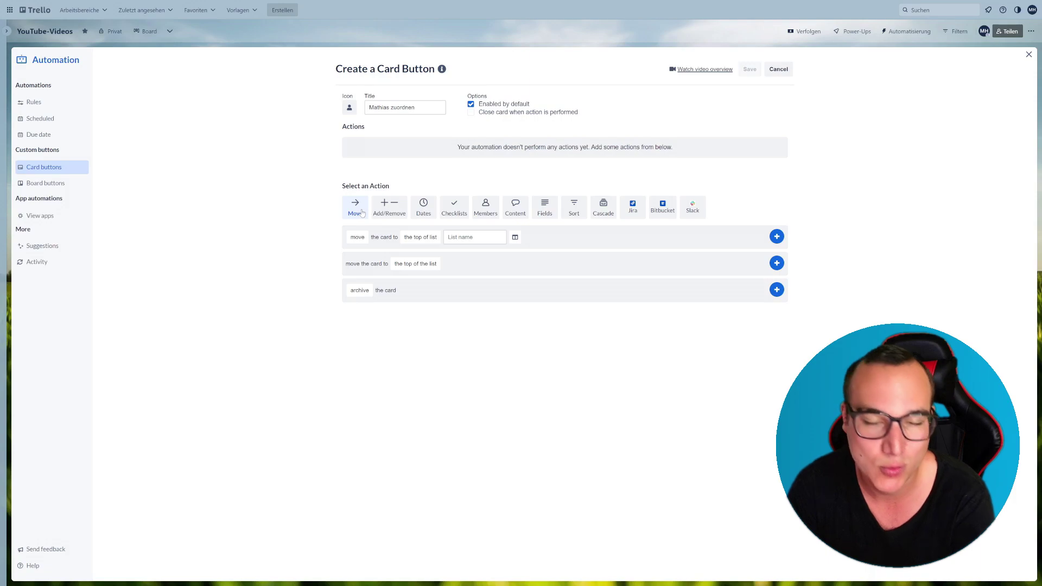
{"action": "left_click", "coordinate": [356, 238]}
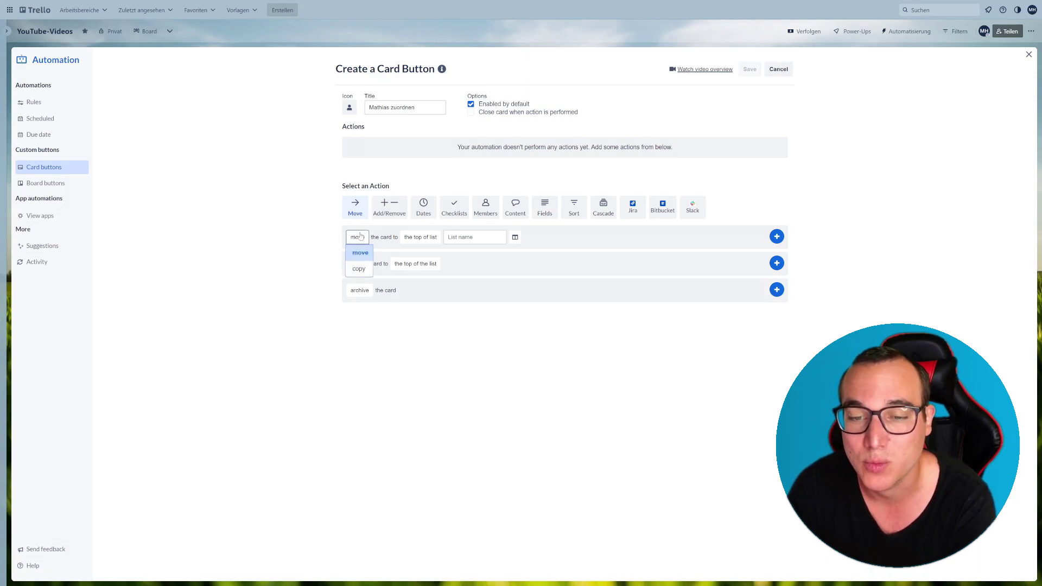
{"action": "left_click", "coordinate": [359, 252]}
{"action": "left_click", "coordinate": [421, 237]}
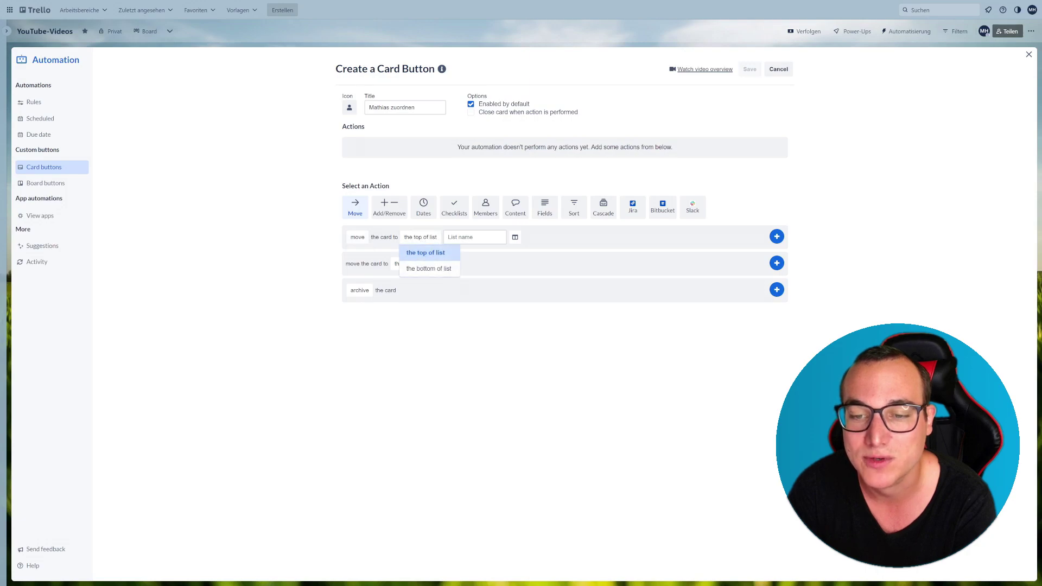
{"action": "left_click", "coordinate": [423, 251]}
{"action": "left_click", "coordinate": [475, 237]}
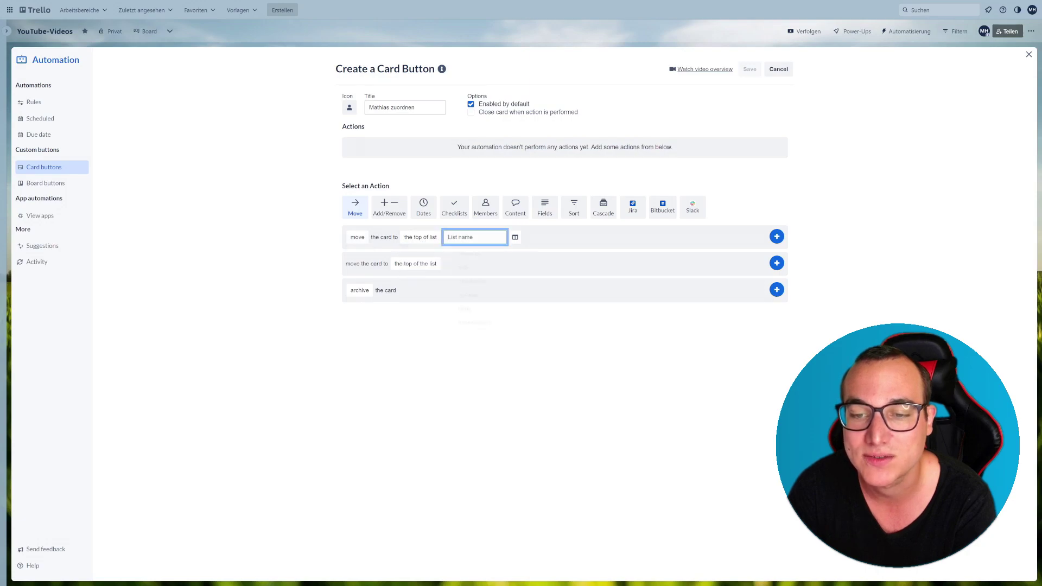
{"action": "left_click", "coordinate": [463, 286]}
{"action": "left_click", "coordinate": [357, 237]}
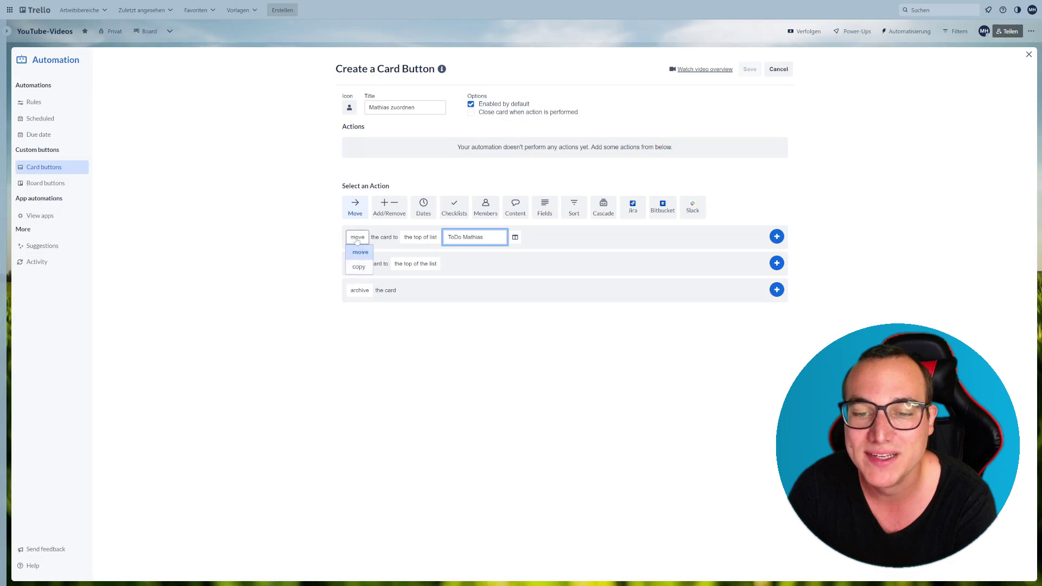
{"action": "left_click", "coordinate": [421, 238]}
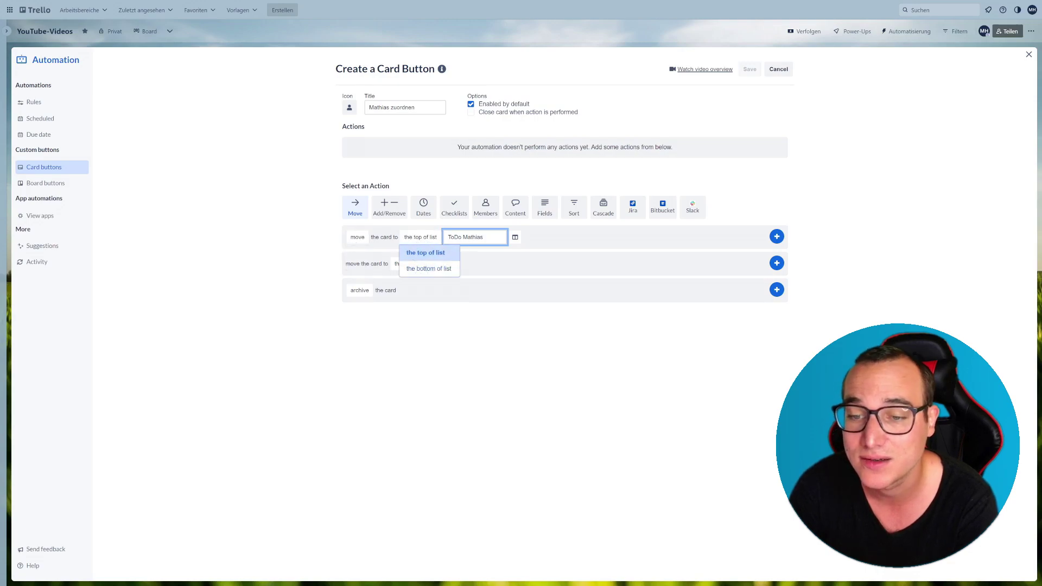
{"action": "left_click", "coordinate": [426, 253]}
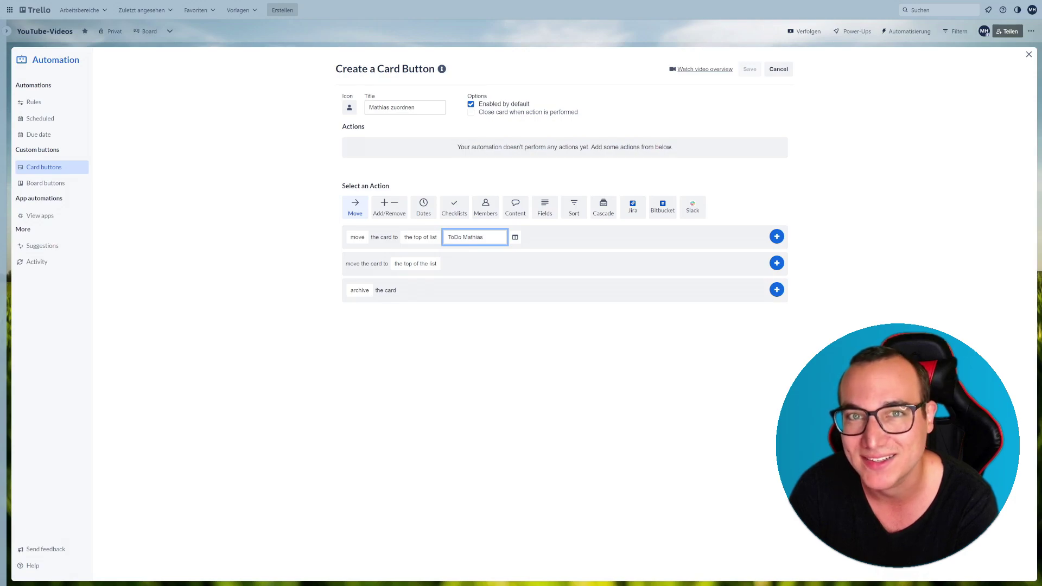
{"action": "left_click", "coordinate": [777, 236]}
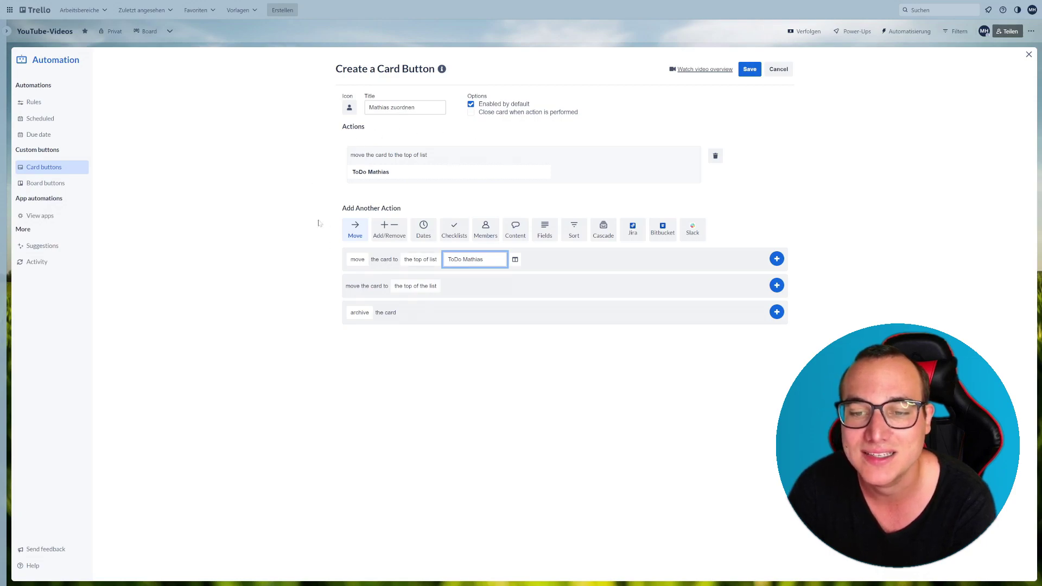
Step: Add an action that adds the member's username to the card, then save the card button and return to the board
{"action": "left_click", "coordinate": [484, 234]}
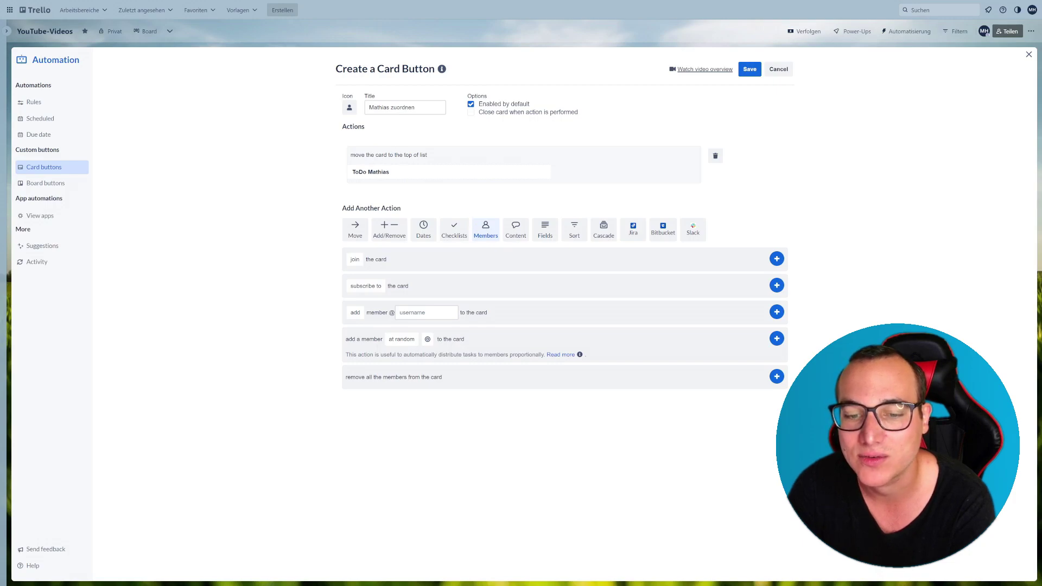
{"action": "left_click", "coordinate": [355, 312]}
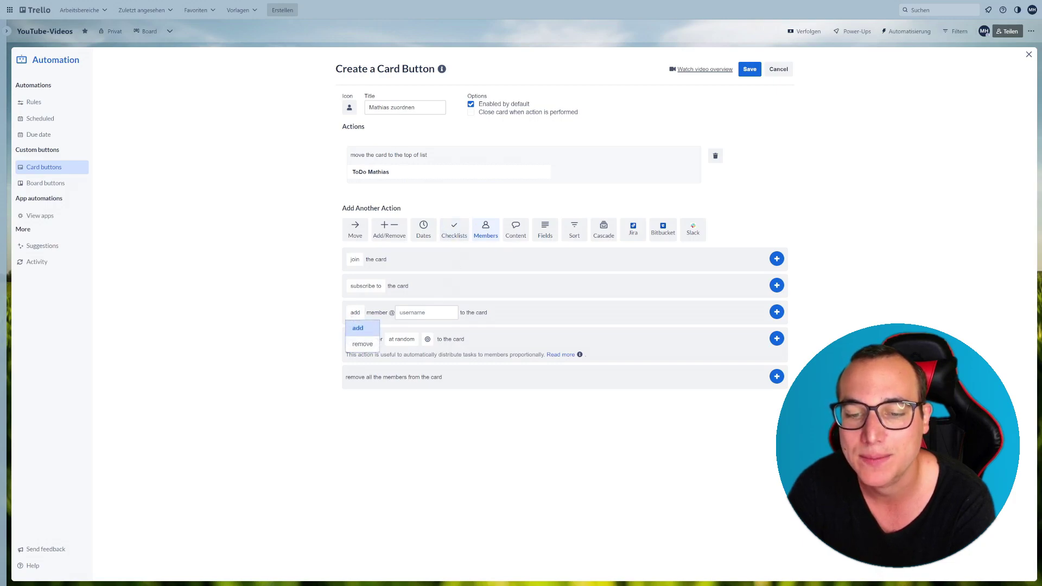
{"action": "left_click", "coordinate": [354, 326]}
{"action": "left_click", "coordinate": [426, 313]}
{"action": "type", "text": "mathiashyt"}
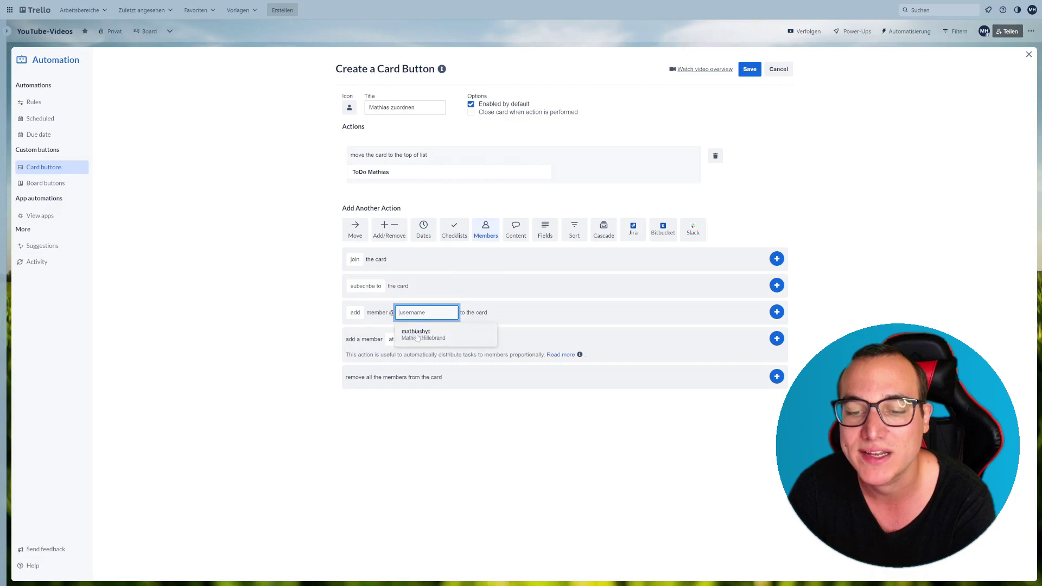
{"action": "left_click", "coordinate": [423, 334]}
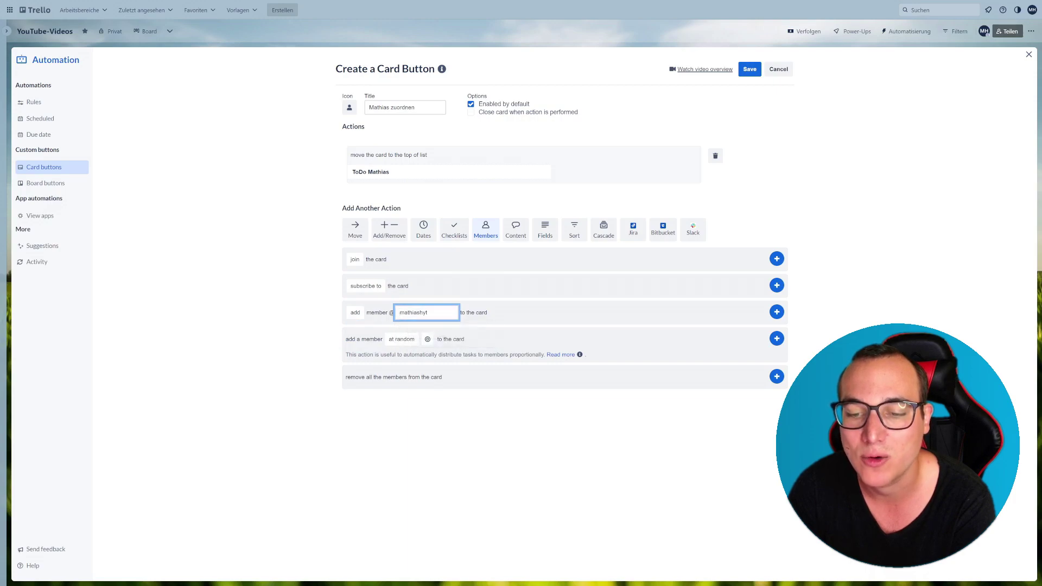
{"action": "left_click", "coordinate": [777, 312]}
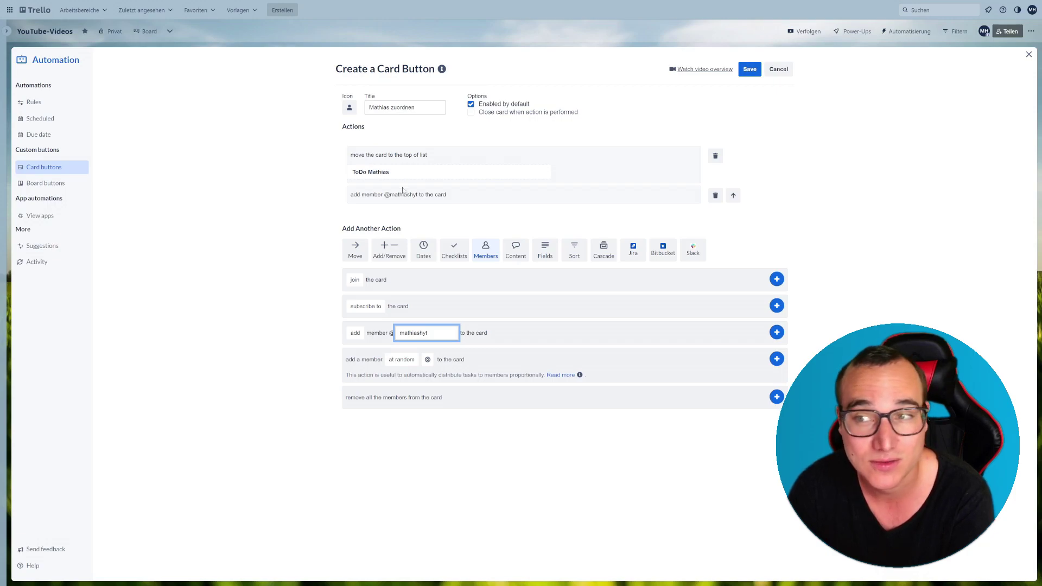
{"action": "left_click", "coordinate": [748, 69]}
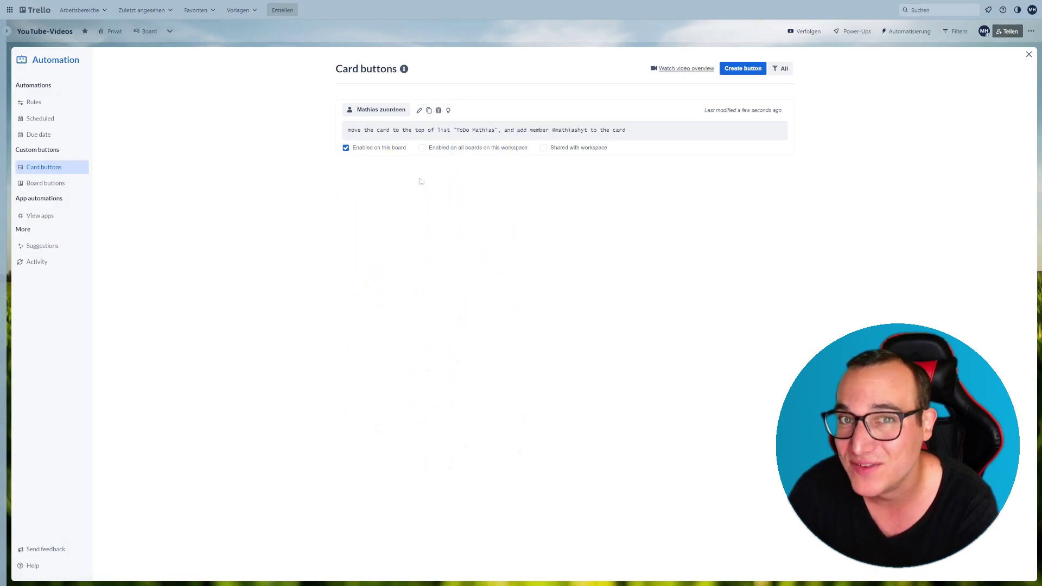
{"action": "left_click", "coordinate": [1028, 55]}
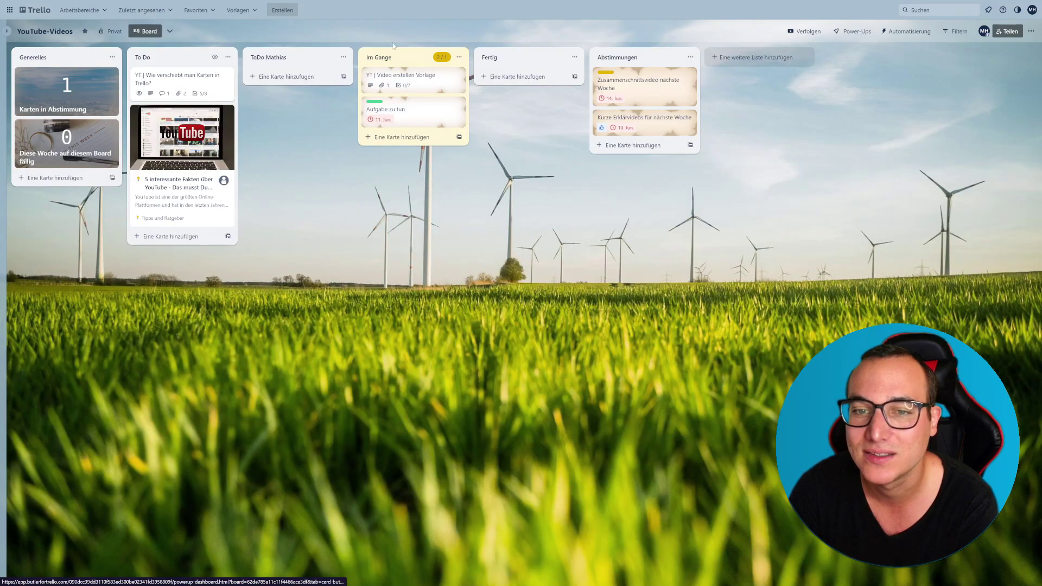
Step: Run the new assignment button on the card "YT | Wie verschiebt man Karten in Trello?" and close the card
{"action": "left_click", "coordinate": [170, 80]}
{"action": "left_click_drag", "start_coordinate": [598, 255], "coordinate": [633, 255]}
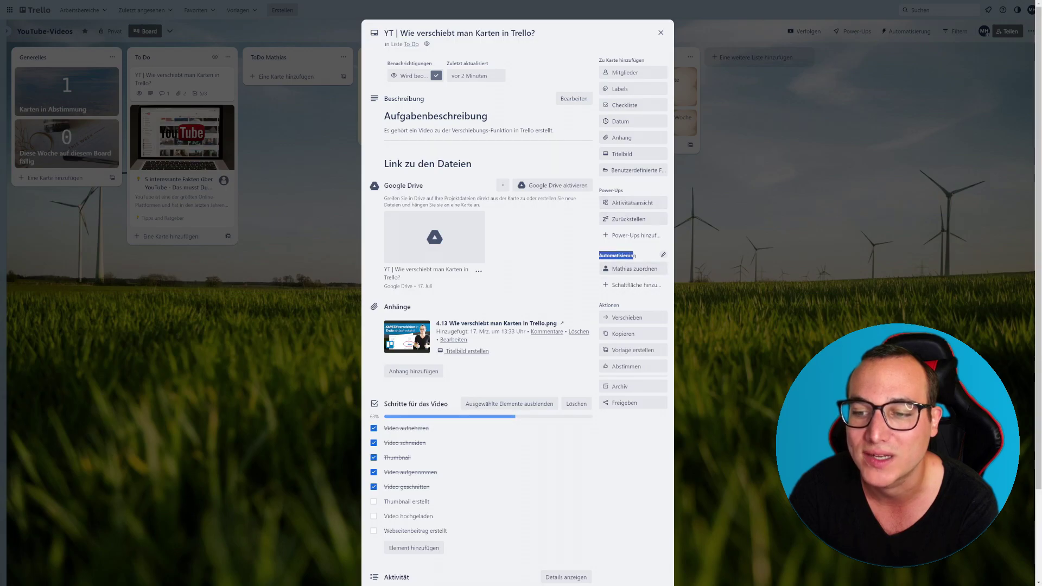
{"action": "left_click", "coordinate": [634, 269]}
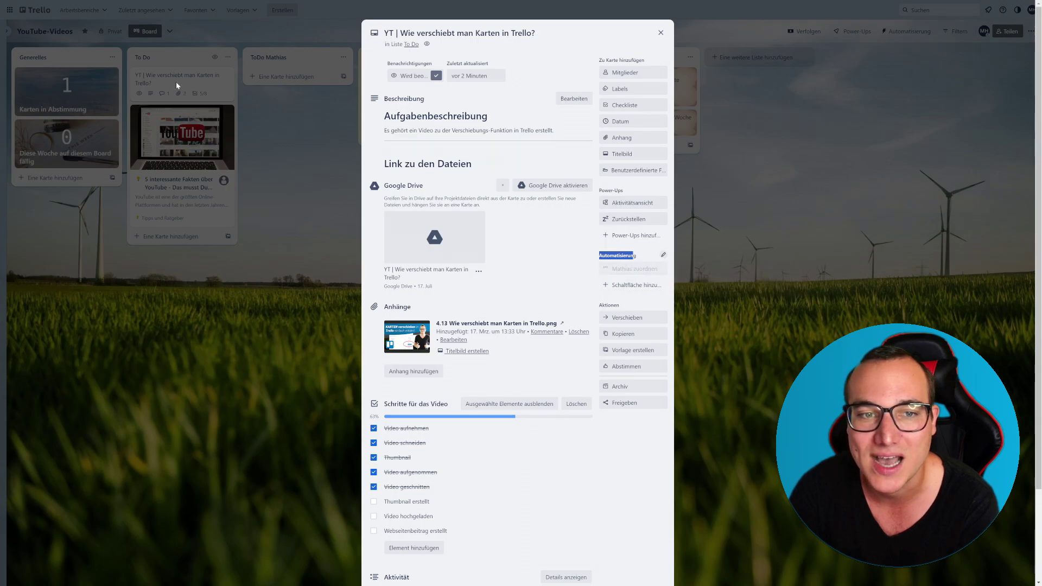
{"action": "left_click", "coordinate": [266, 65]}
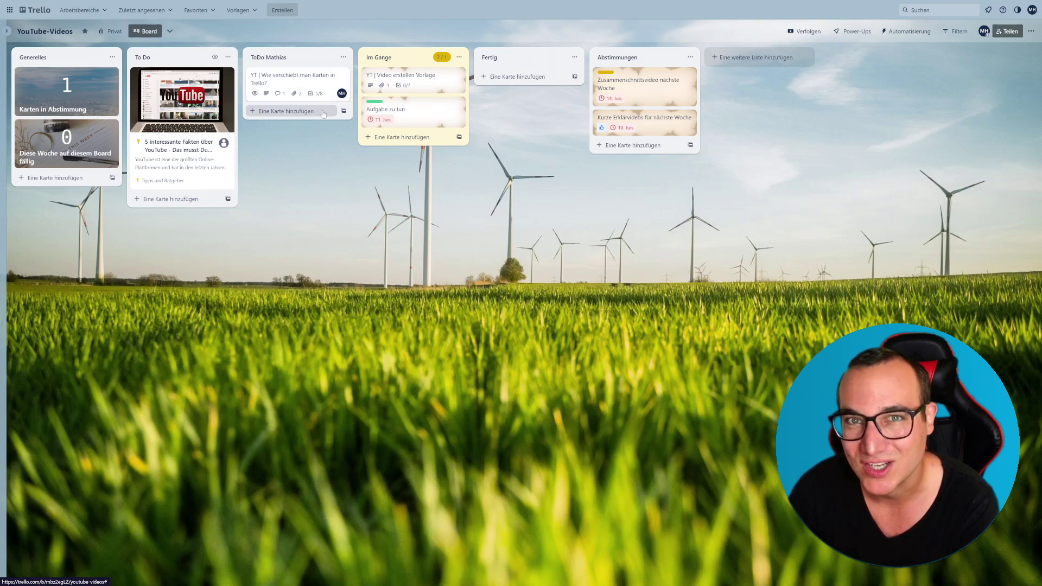
Step: Open the board's automation settings for custom buttons
{"action": "left_click", "coordinate": [907, 31]}
{"action": "left_click", "coordinate": [913, 116]}
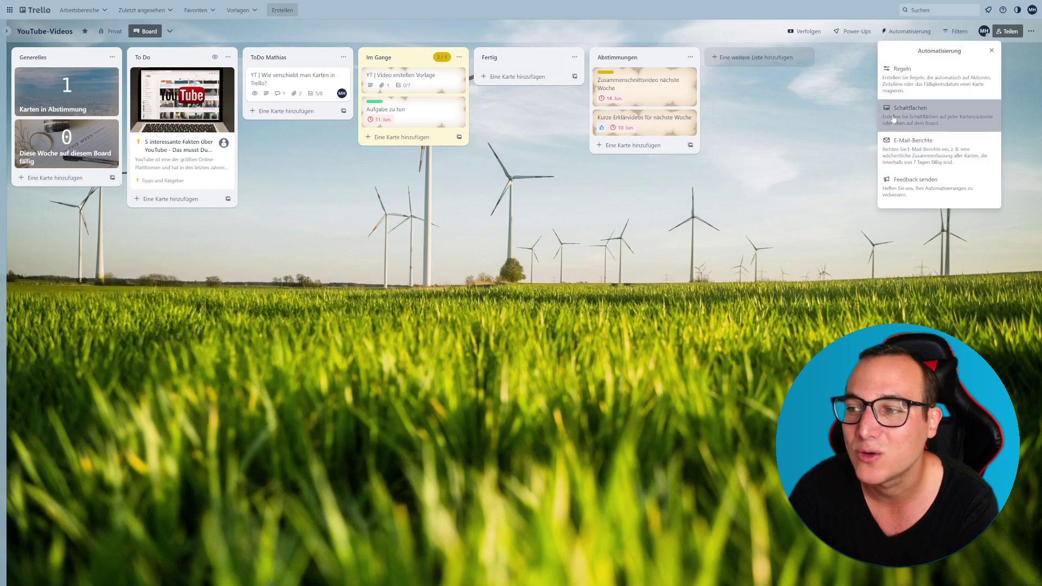